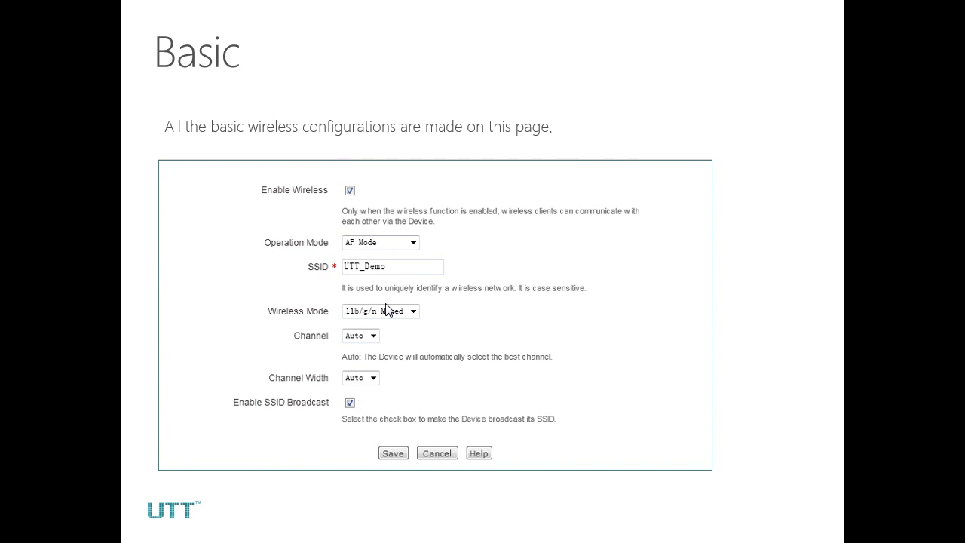
# Switch from the slides to the AC750GW admin and open Wireless > Basic.
pyautogui.click(385, 309)
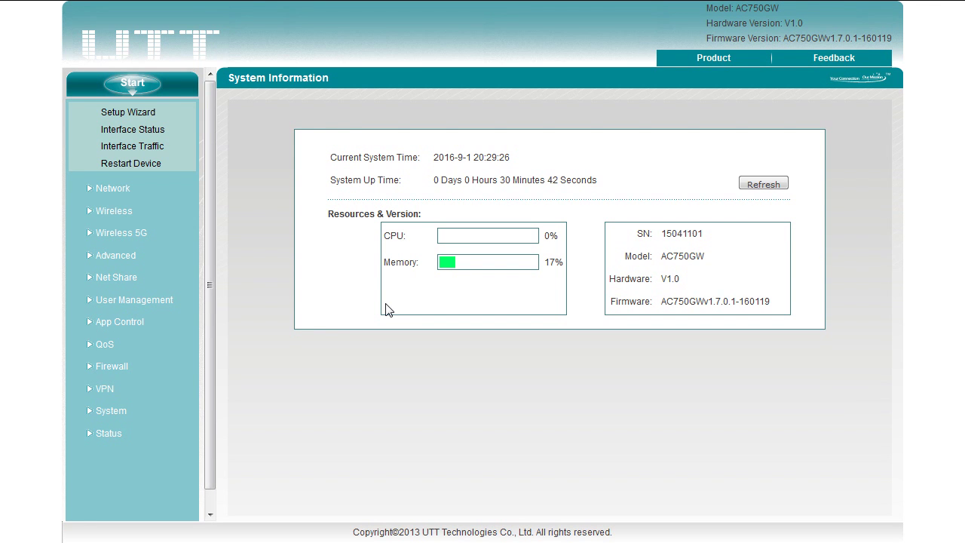
pyautogui.click(121, 211)
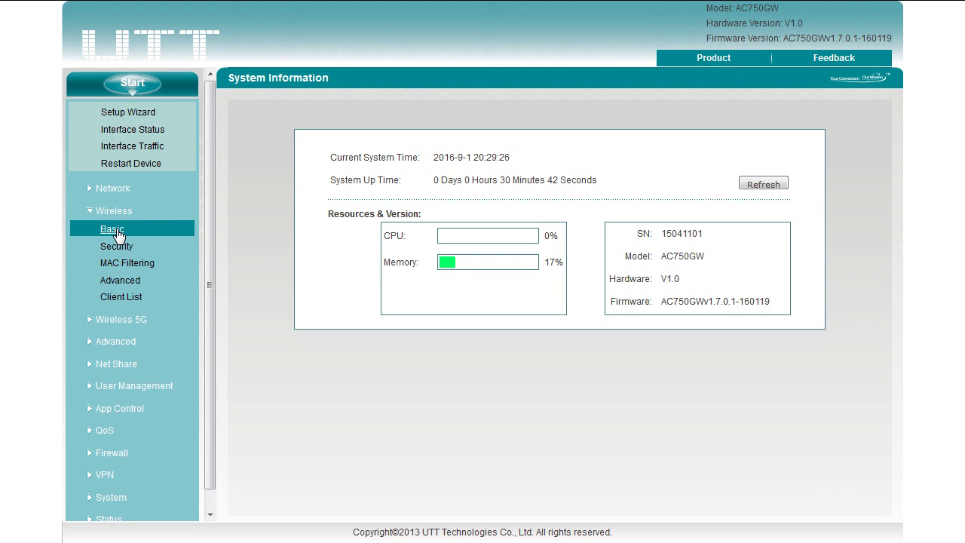
pyautogui.click(116, 231)
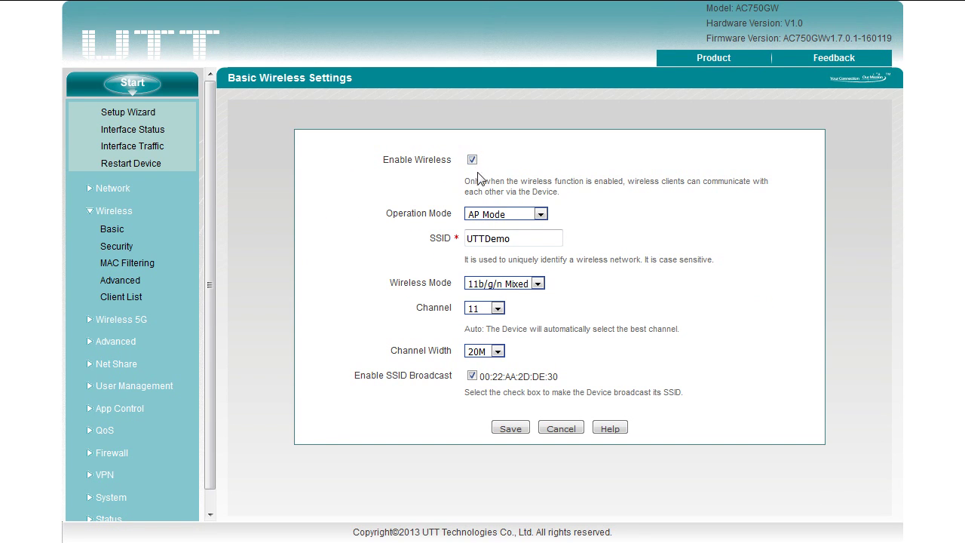
# Keep AP Mode as the operation mode and inspect the UTTDemo SSID and wireless mode options.
pyautogui.click(545, 217)
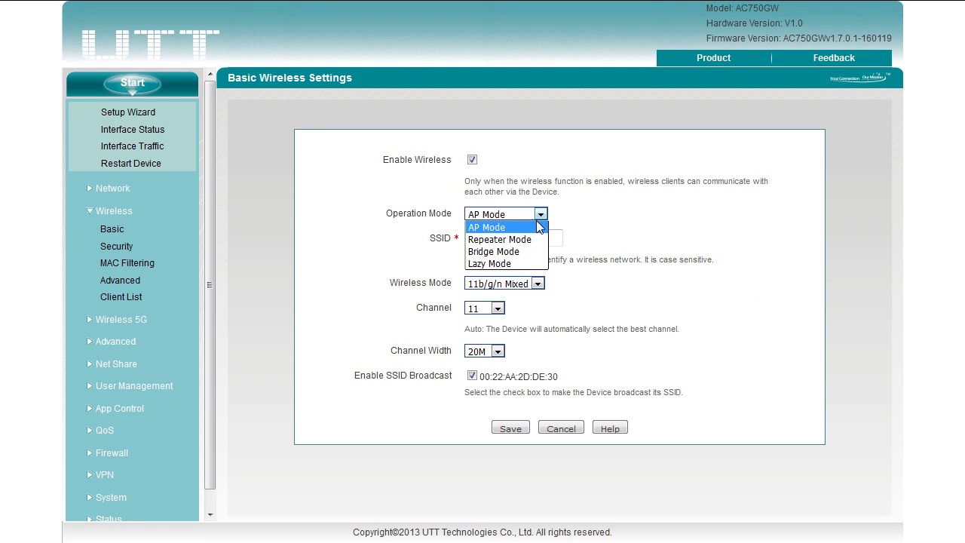
pyautogui.click(533, 227)
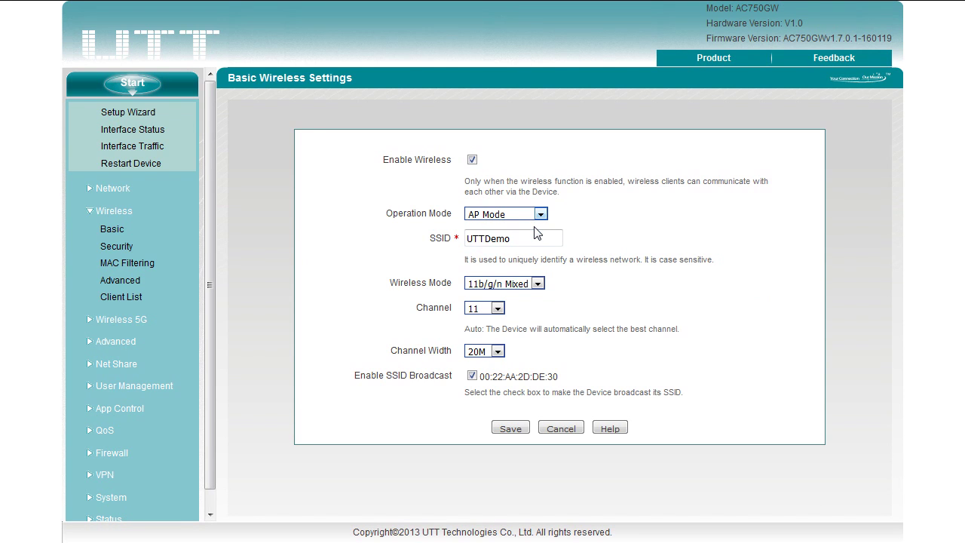
pyautogui.click(534, 238)
pyautogui.click(537, 284)
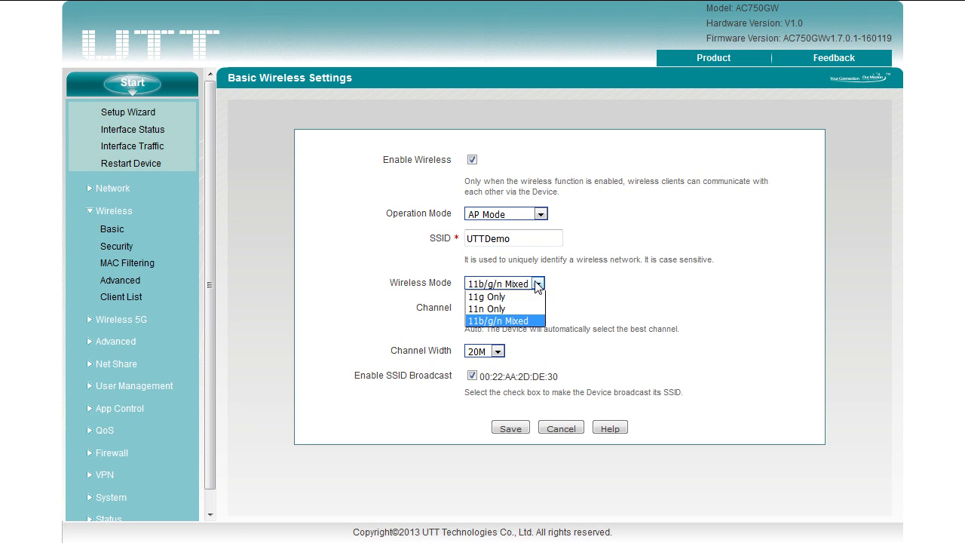
pyautogui.click(537, 285)
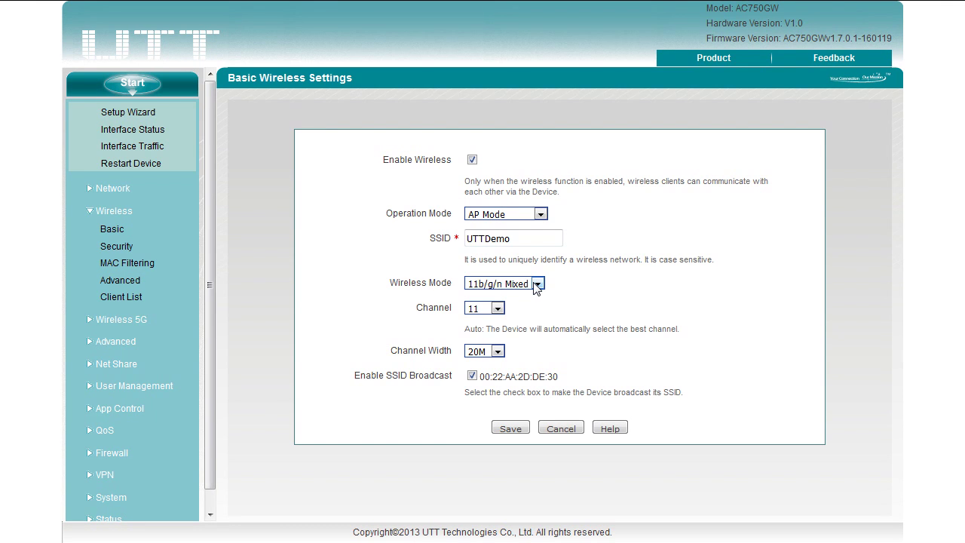
pyautogui.click(497, 310)
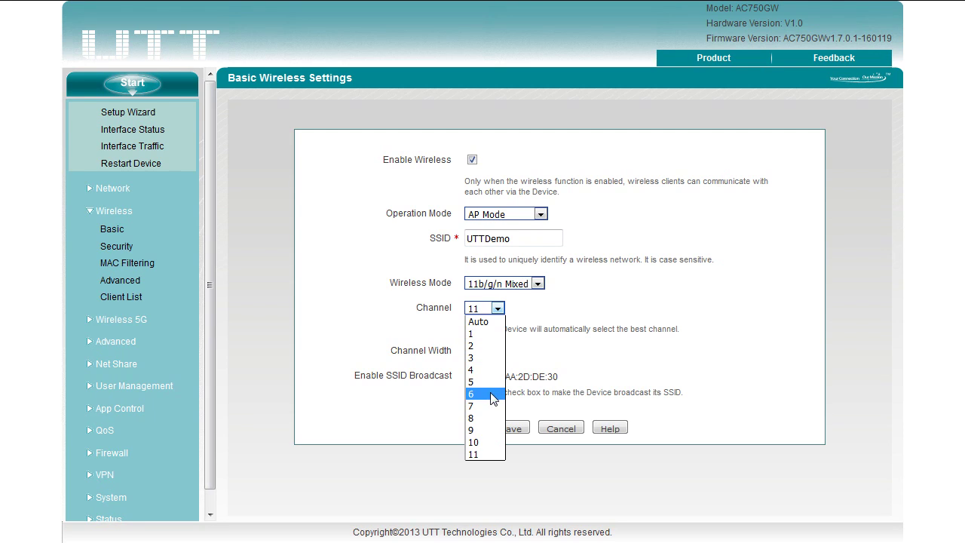
pyautogui.click(551, 368)
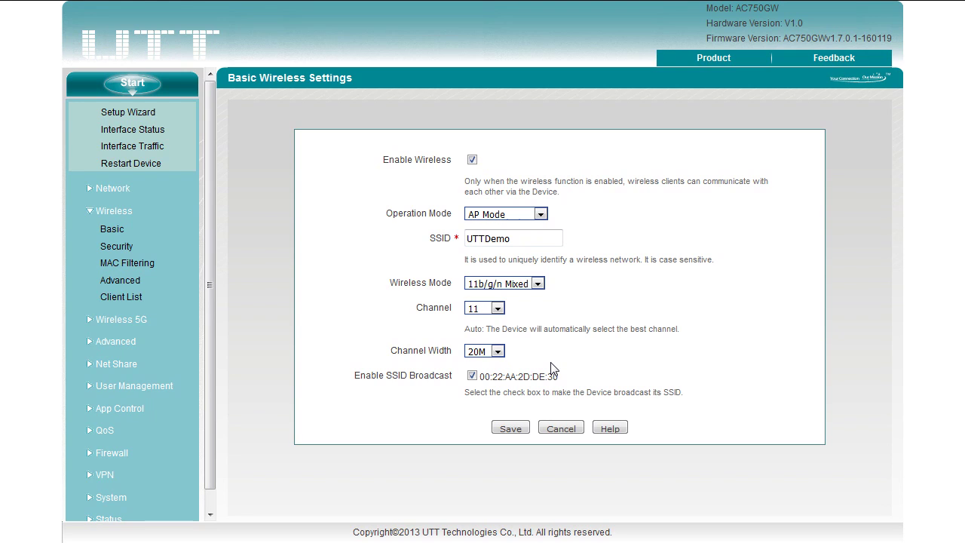
pyautogui.click(497, 352)
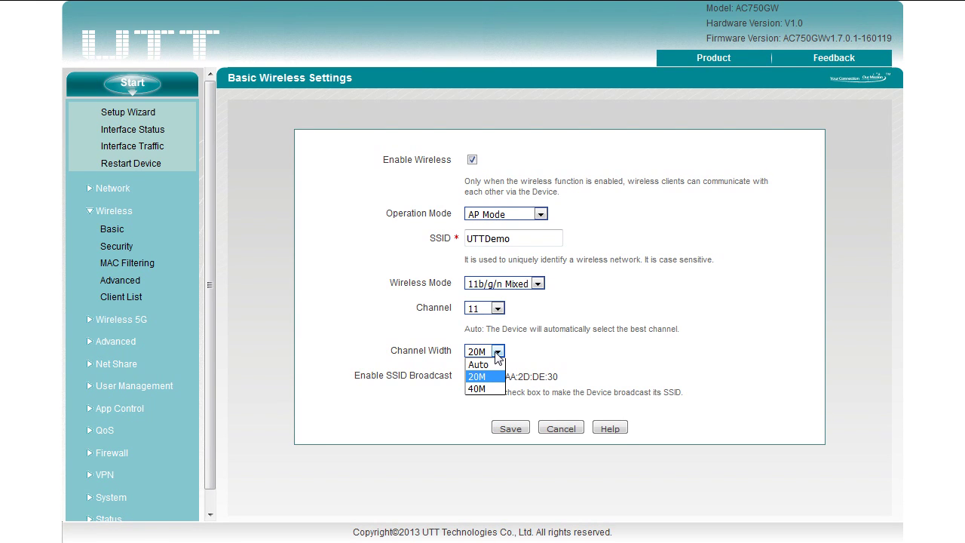
pyautogui.click(512, 363)
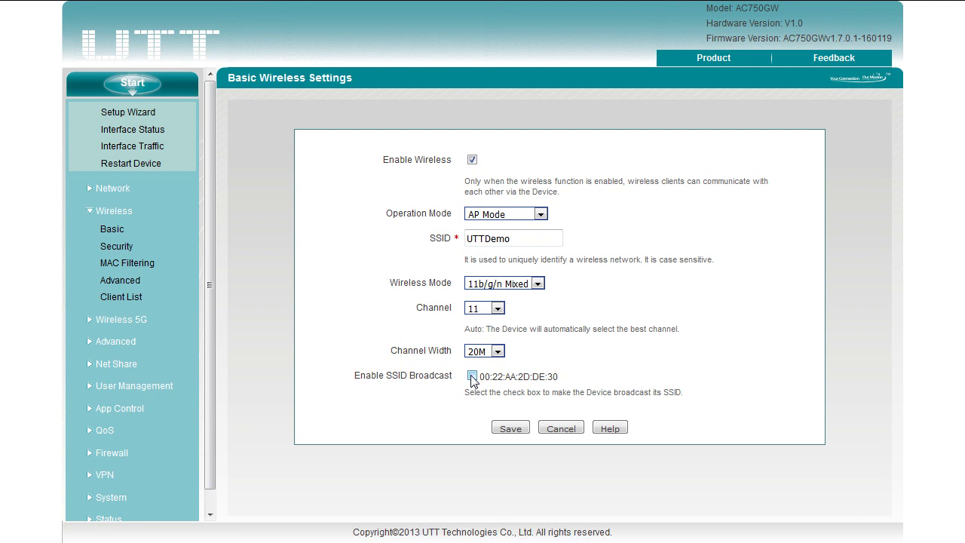
pyautogui.click(472, 376)
pyautogui.moveTo(479, 376); pyautogui.dragTo(566, 376)
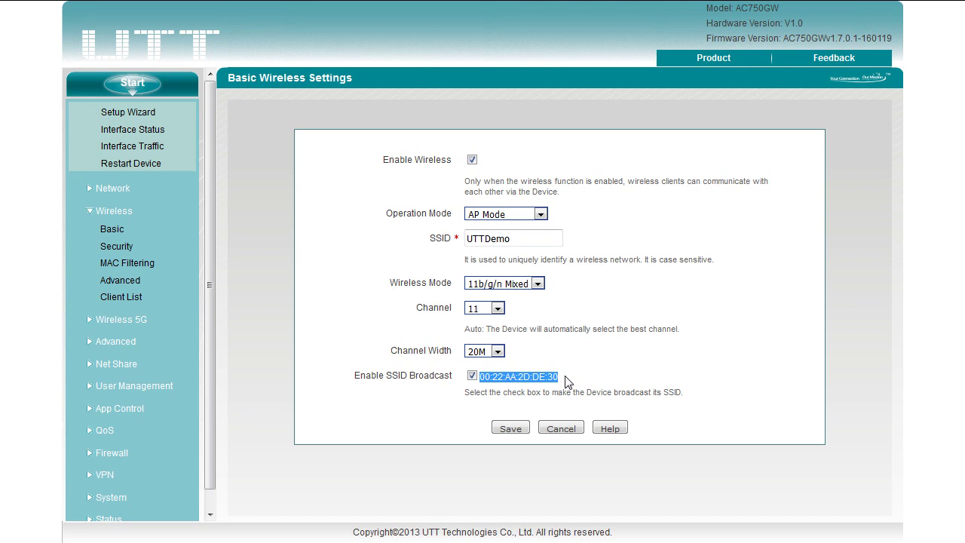
pyautogui.click(566, 382)
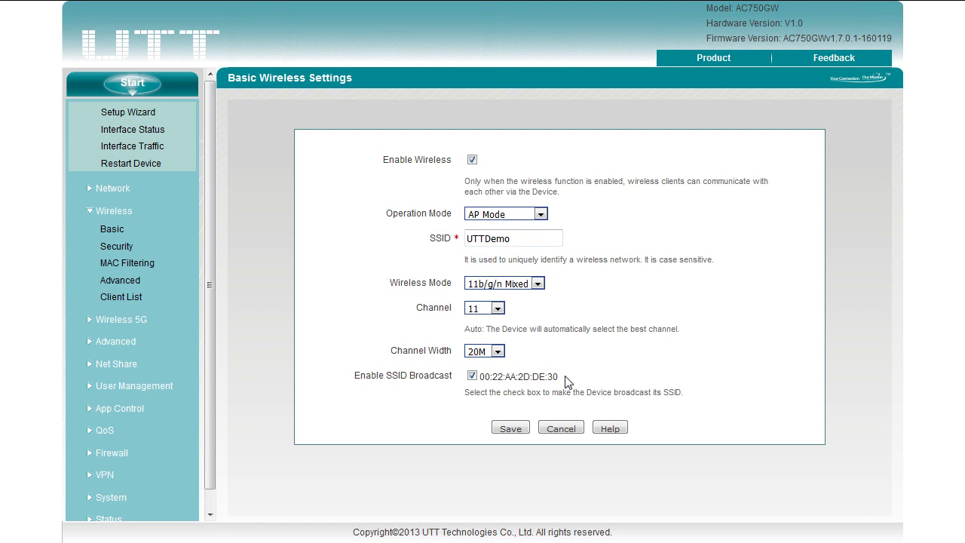
# Try Repeater Mode, then set the operation mode to Bridge Mode to reveal the AP MAC fields.
pyautogui.click(540, 215)
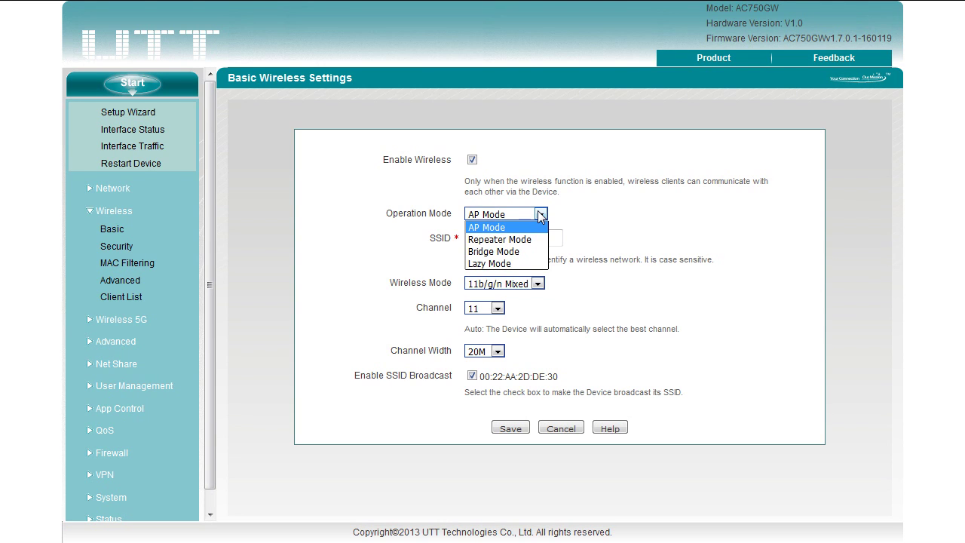
pyautogui.click(532, 239)
pyautogui.click(535, 215)
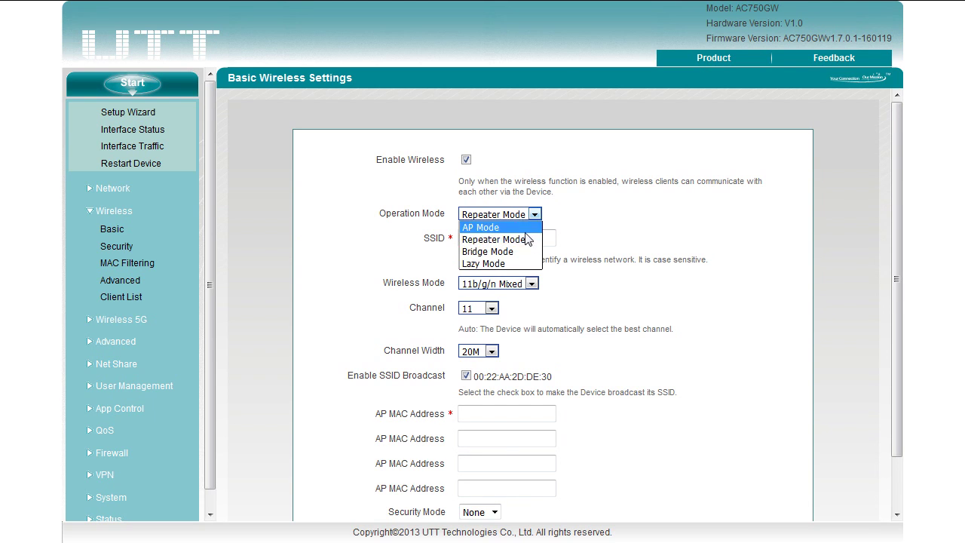
pyautogui.click(520, 252)
pyautogui.click(510, 376)
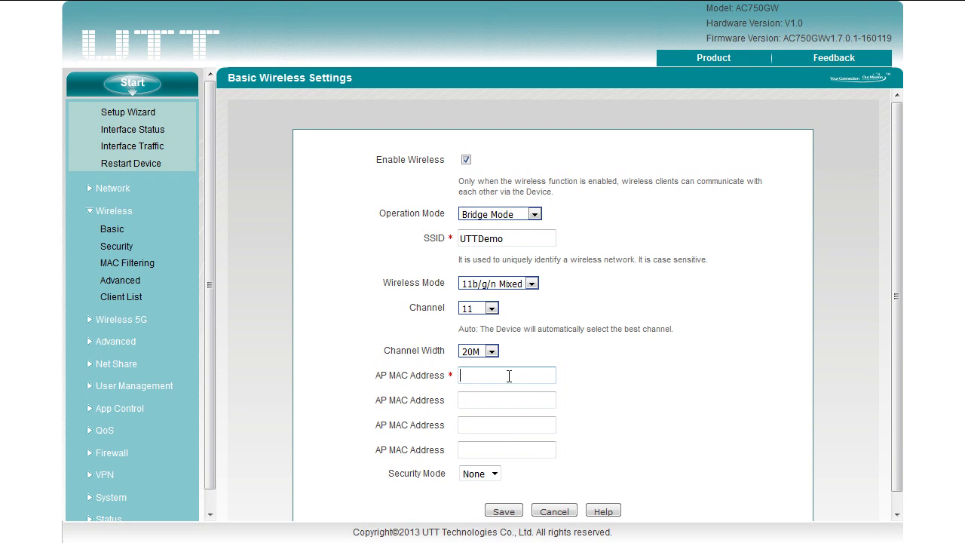
pyautogui.scroll(-1, 508, 376)
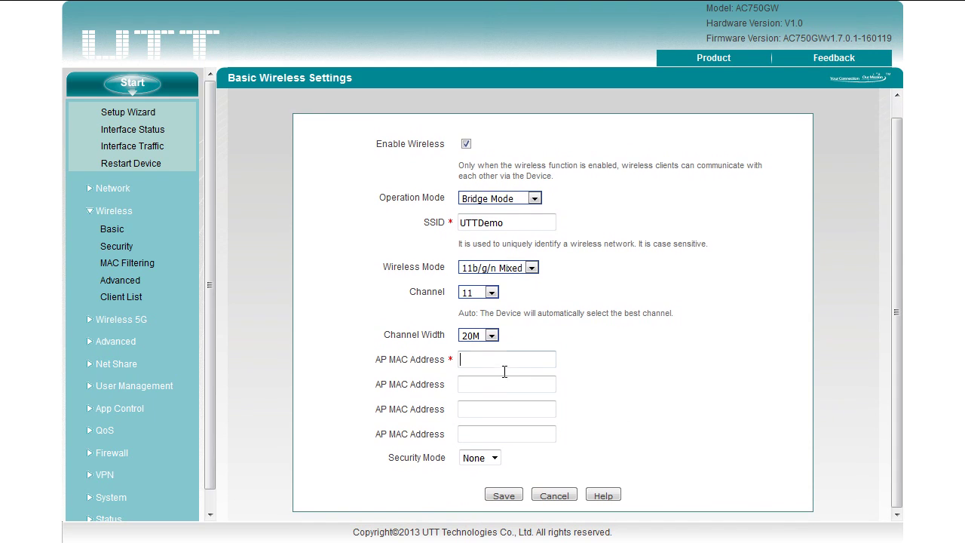
# Keep security mode None, 11b/g/n Mixed, channel 11 and 20M channel width.
pyautogui.click(493, 458)
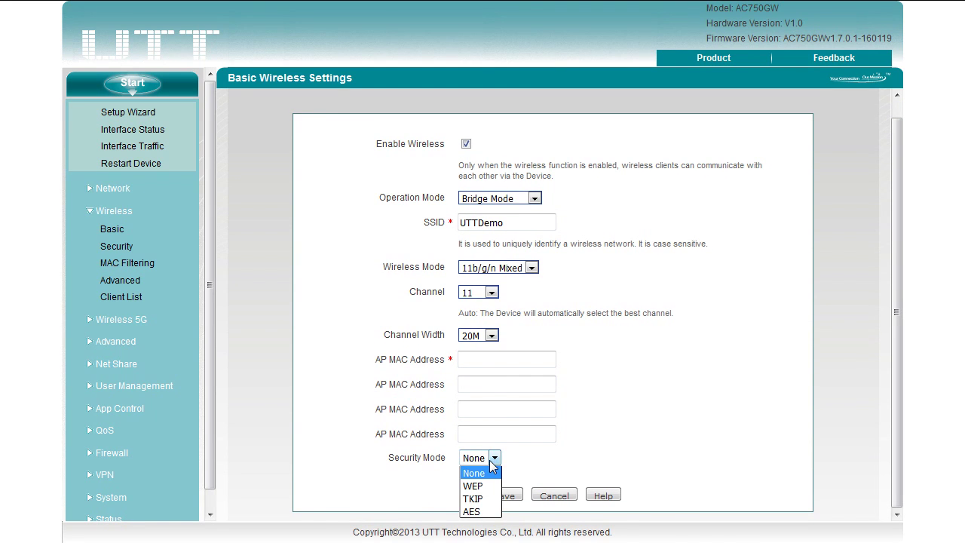
pyautogui.click(490, 461)
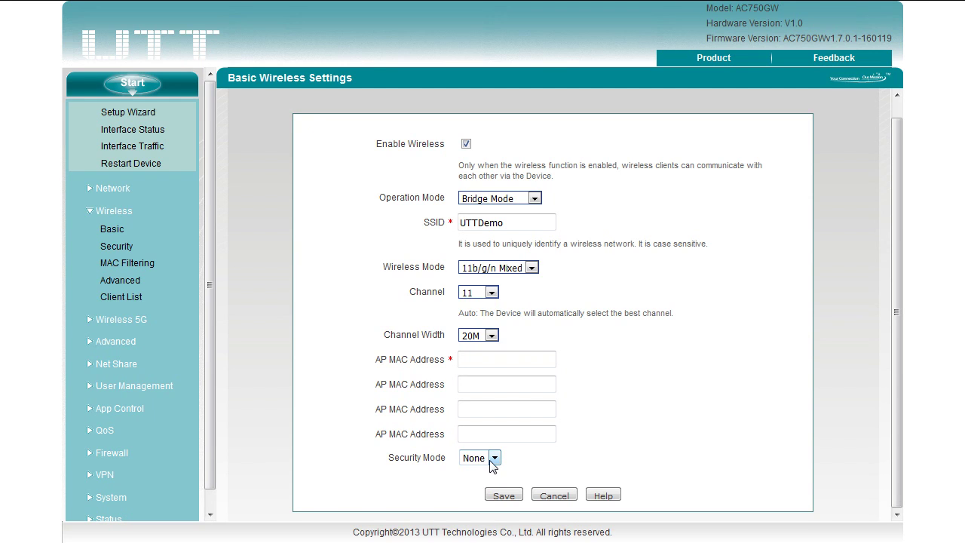
pyautogui.click(483, 270)
pyautogui.click(484, 270)
pyautogui.click(483, 292)
pyautogui.click(484, 293)
pyautogui.click(484, 337)
pyautogui.click(484, 336)
pyautogui.scroll(1, 486, 341)
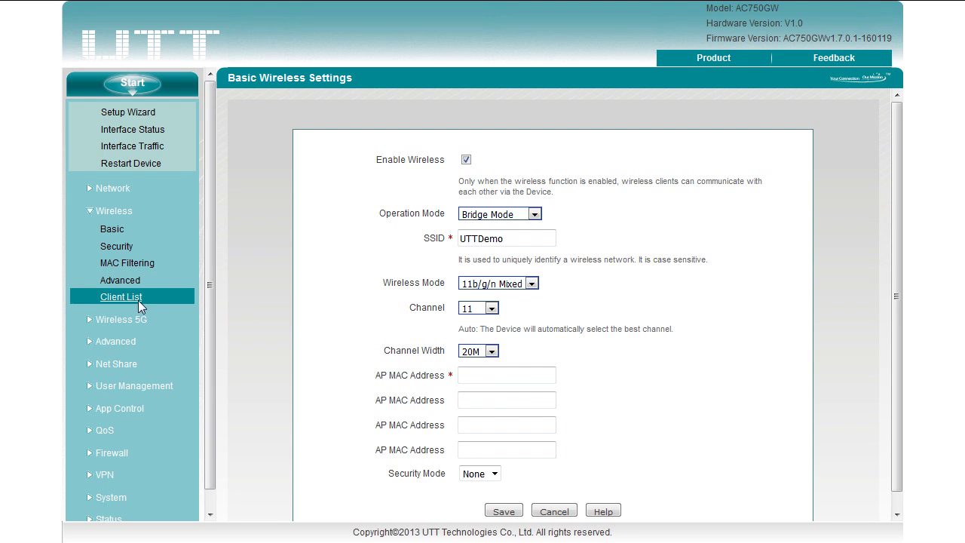
# Open the 5G basic settings and review the wireless mode and channel lists without changing them.
pyautogui.click(122, 319)
pyautogui.click(113, 339)
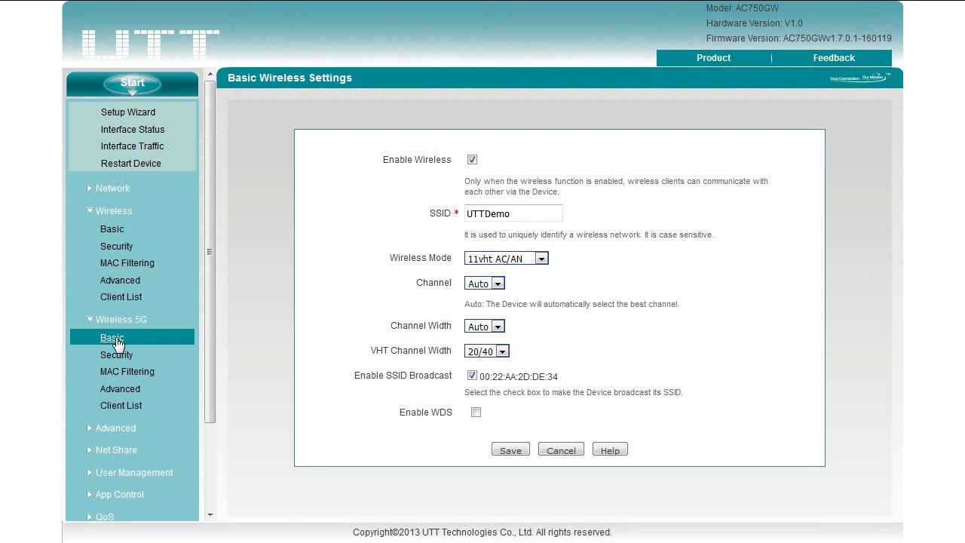
pyautogui.click(536, 263)
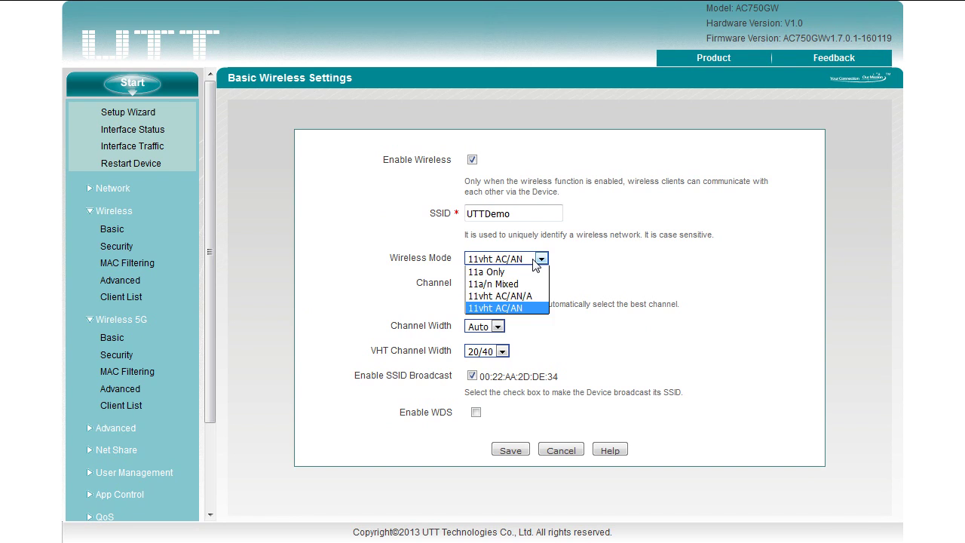
pyautogui.click(536, 263)
pyautogui.click(501, 285)
pyautogui.click(501, 286)
# Keep the 5G channel width at Auto and enable WDS to show the bridging fields.
pyautogui.click(497, 330)
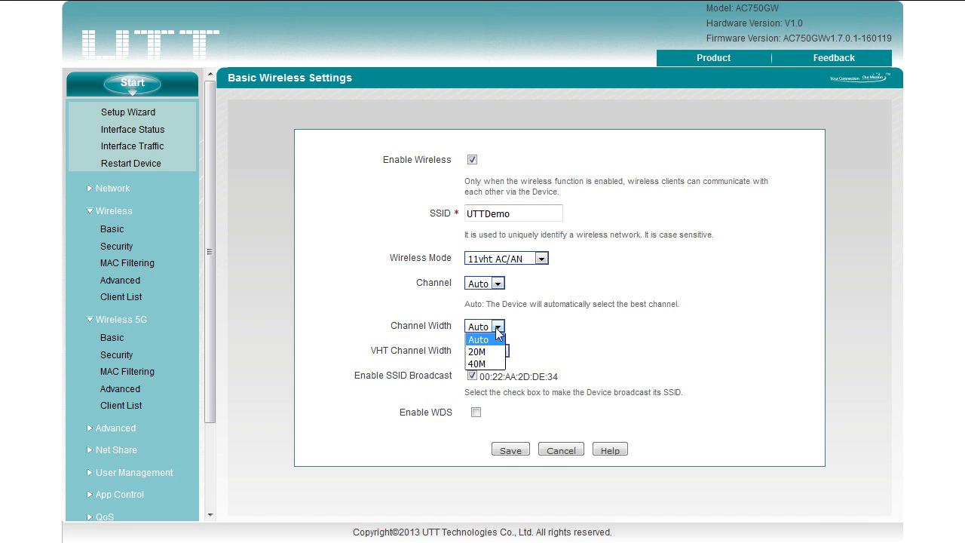
pyautogui.click(498, 333)
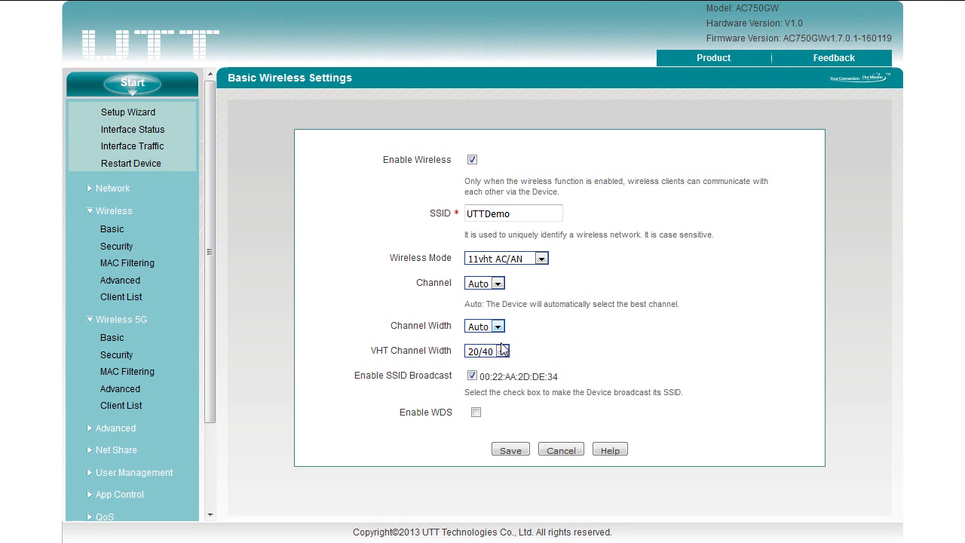
pyautogui.click(476, 412)
pyautogui.scroll(-1, 482, 417)
# In 2.4 GHz wireless security, try WPA/WPA2 with its RADIUS fields, then return to WPA-PSK/WPA2-PSK.
pyautogui.click(116, 246)
pyautogui.click(538, 160)
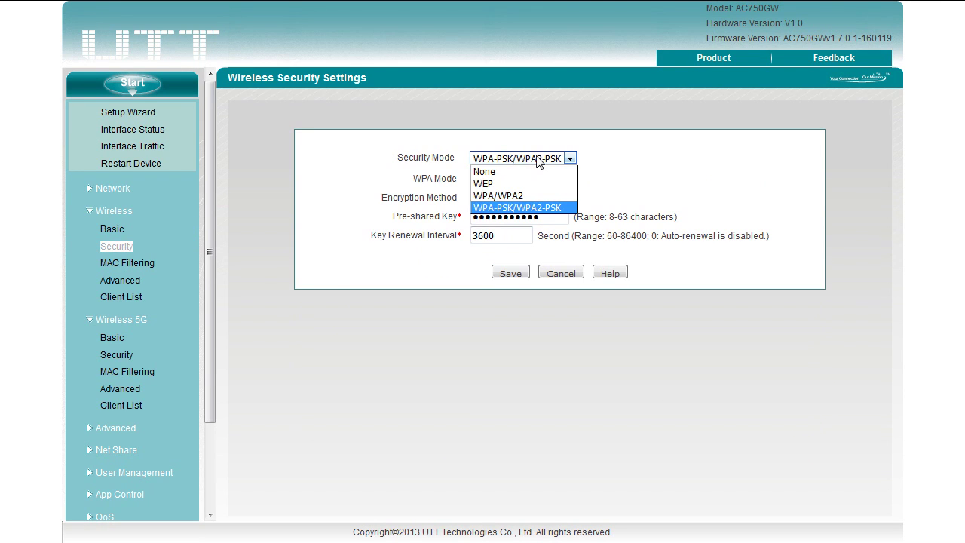
pyautogui.click(538, 160)
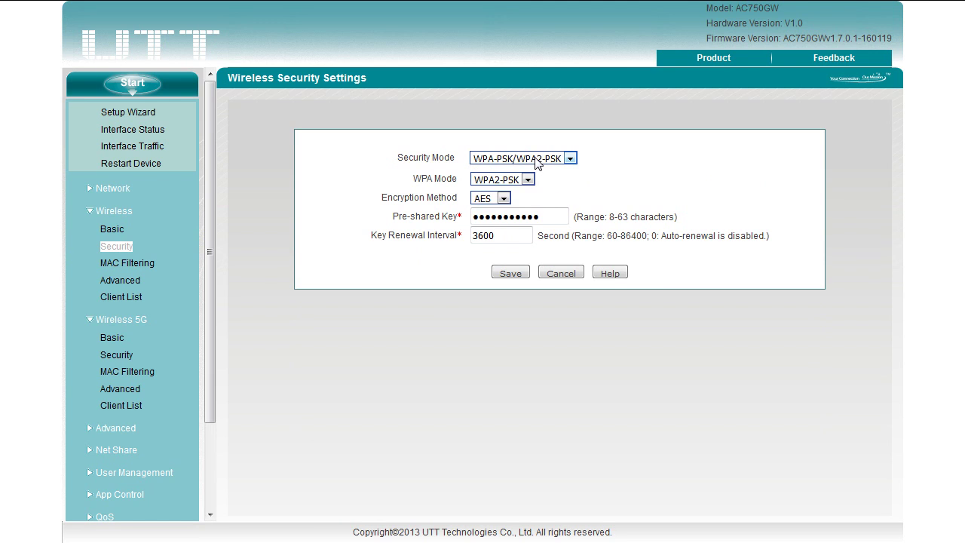
pyautogui.click(540, 161)
pyautogui.click(544, 196)
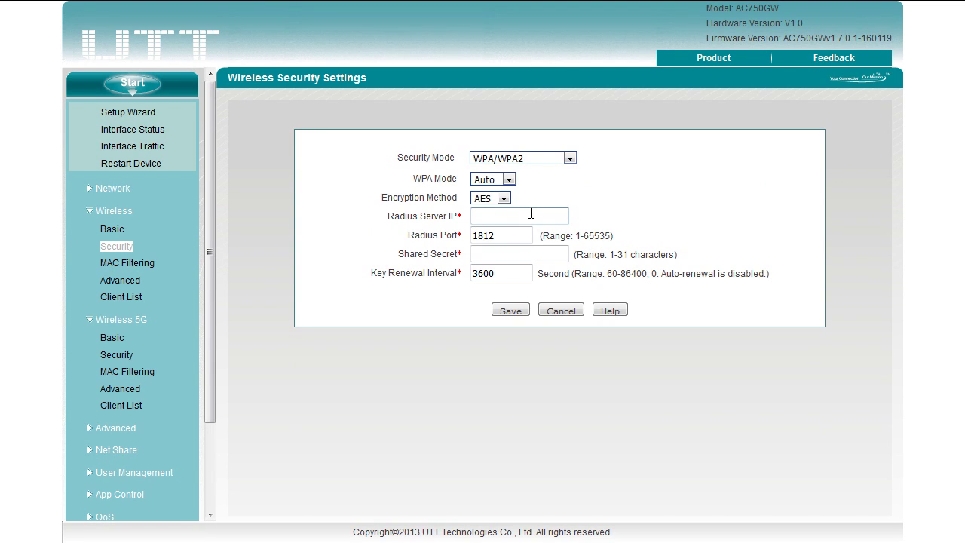
pyautogui.click(569, 159)
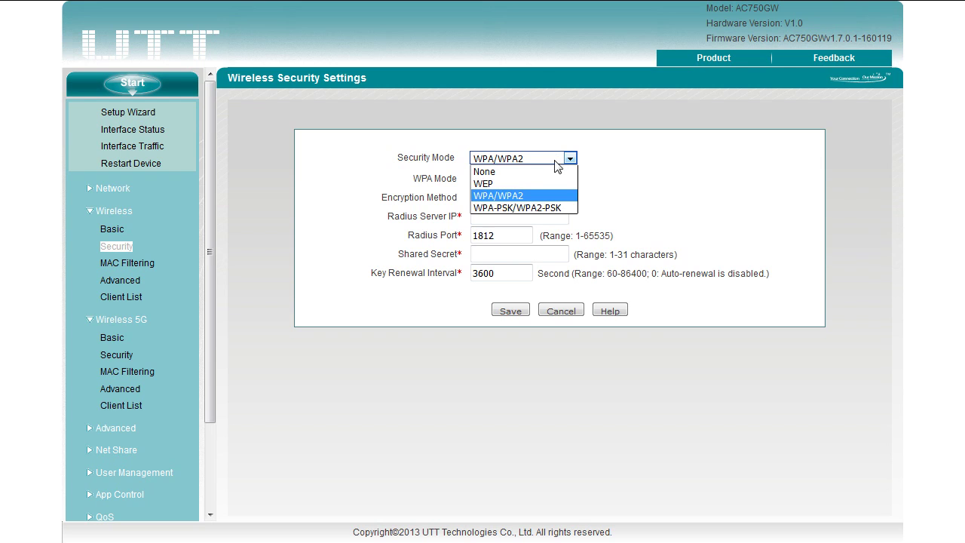
pyautogui.click(539, 213)
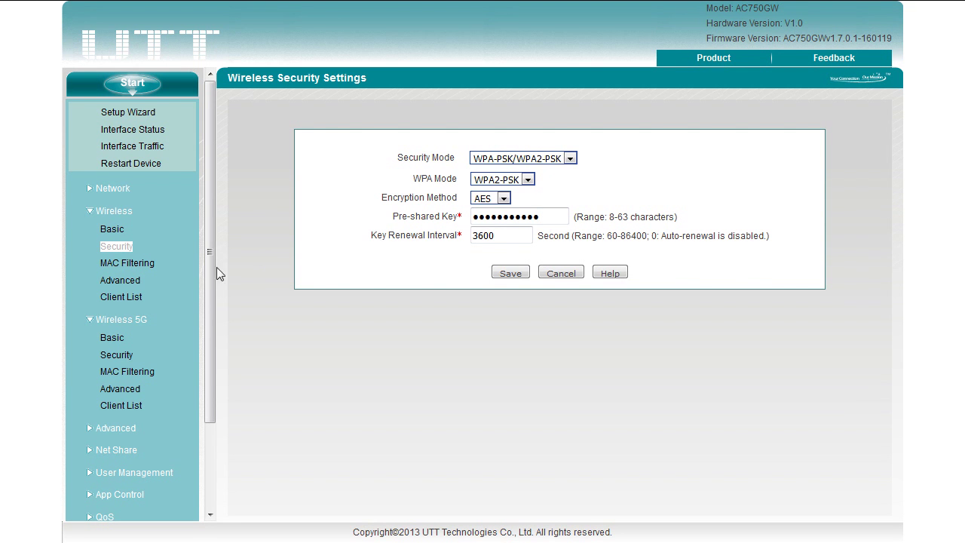
# Open MAC filtering, read the allow-only and block-only descriptions, and select block-only mode.
pyautogui.click(127, 262)
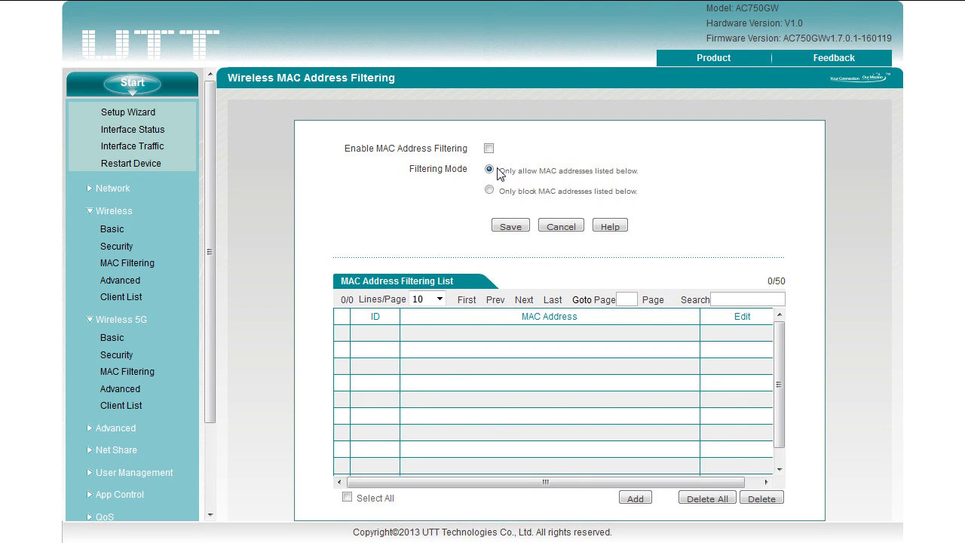
pyautogui.moveTo(497, 171); pyautogui.dragTo(642, 170)
pyautogui.click(642, 170)
pyautogui.moveTo(639, 192); pyautogui.dragTo(498, 194)
pyautogui.click(505, 198)
pyautogui.click(490, 190)
# Preview the Add MAC address form, go back, and enable MAC Address Filtering.
pyautogui.click(636, 501)
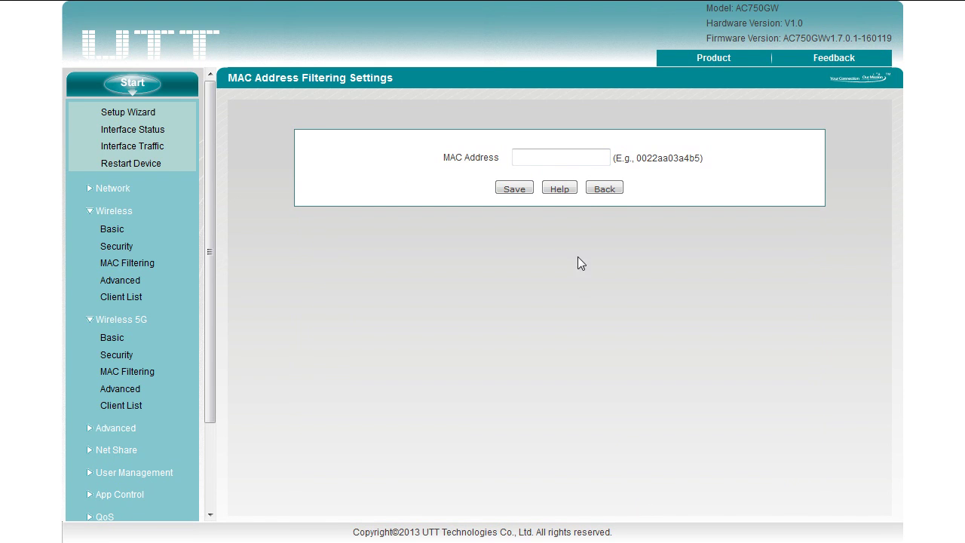
pyautogui.click(604, 188)
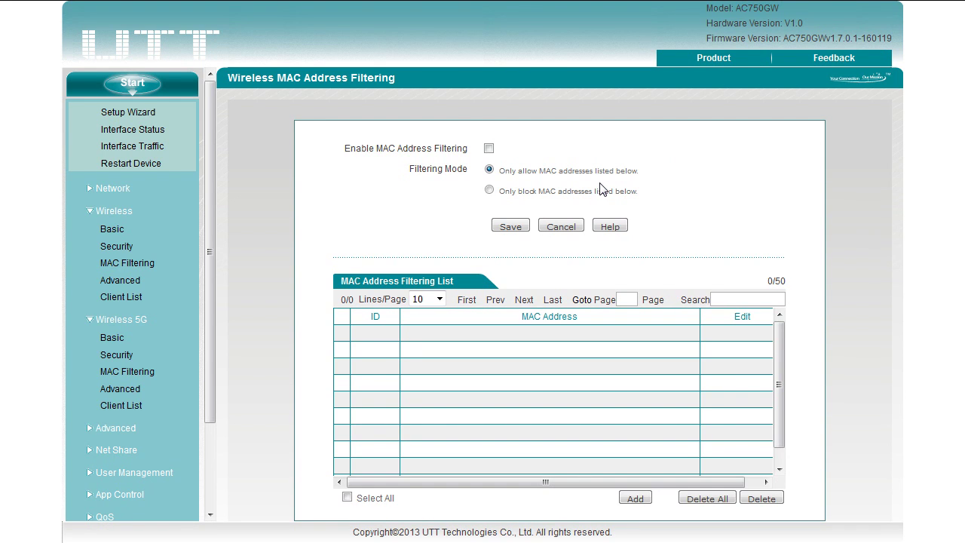
pyautogui.click(488, 149)
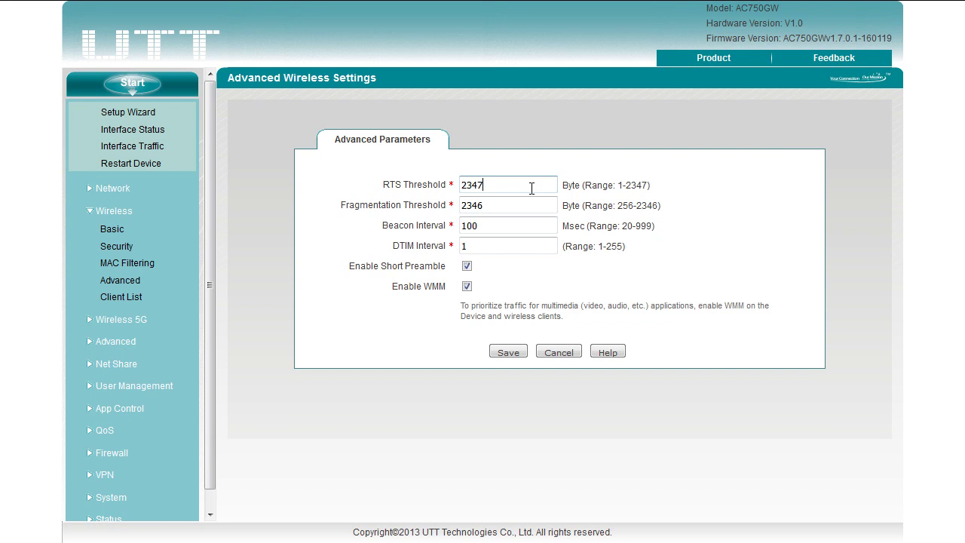
# Review the RTS Threshold 2347 allowed range and the Fragmentation Threshold 2346 value.
pyautogui.moveTo(617, 185); pyautogui.dragTo(643, 185)
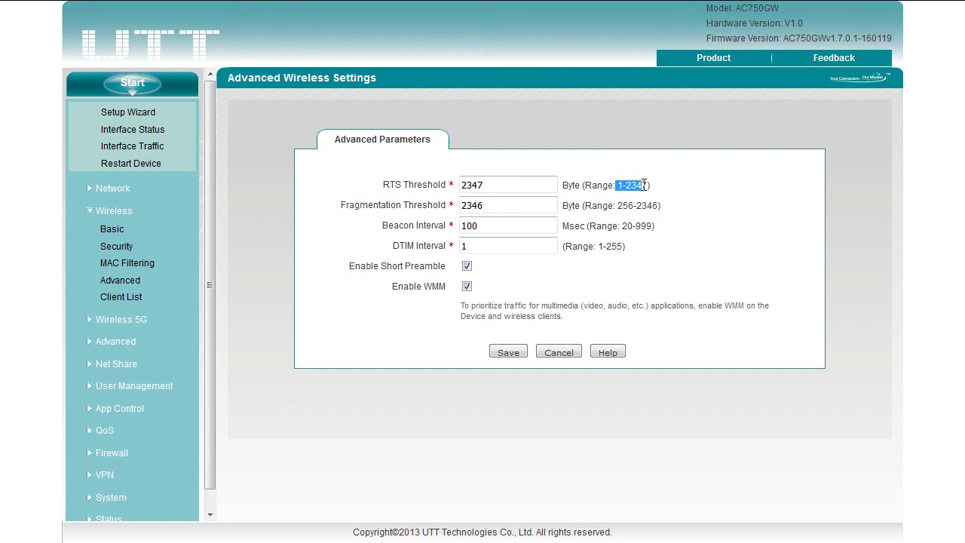
pyautogui.click(643, 184)
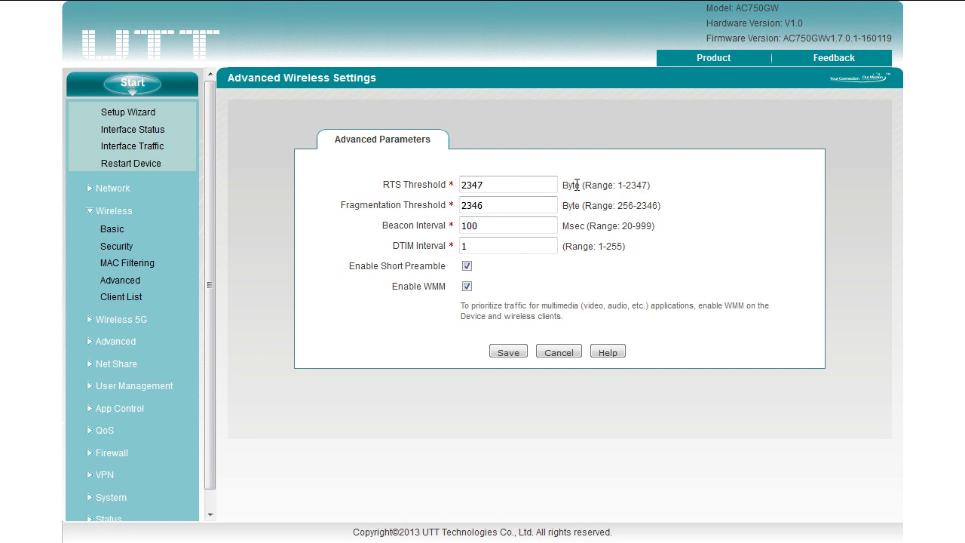
pyautogui.click(508, 204)
pyautogui.click(502, 224)
pyautogui.click(511, 244)
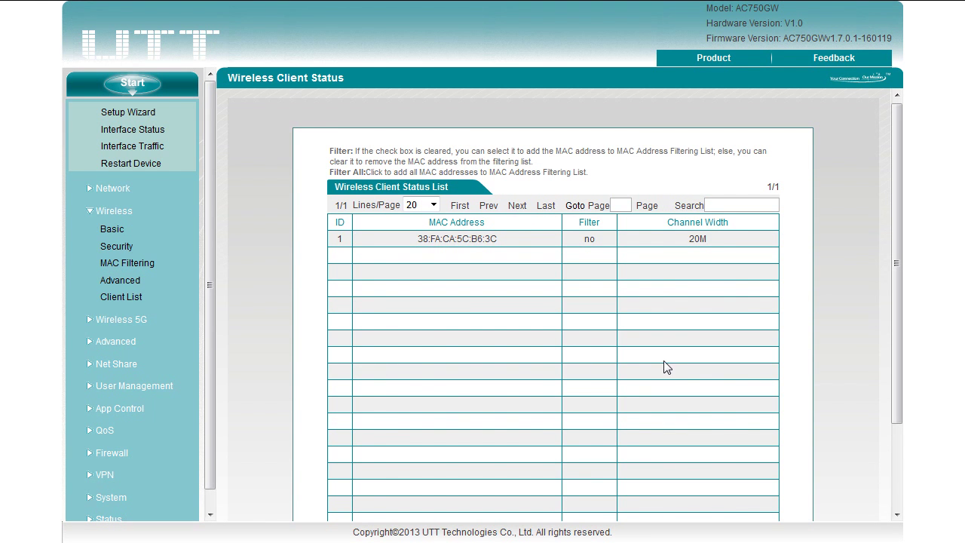
# Use Filter All on the client list to add the connected client's MAC, then view the filter list.
pyautogui.scroll(-2, 680, 366)
pyautogui.click(699, 490)
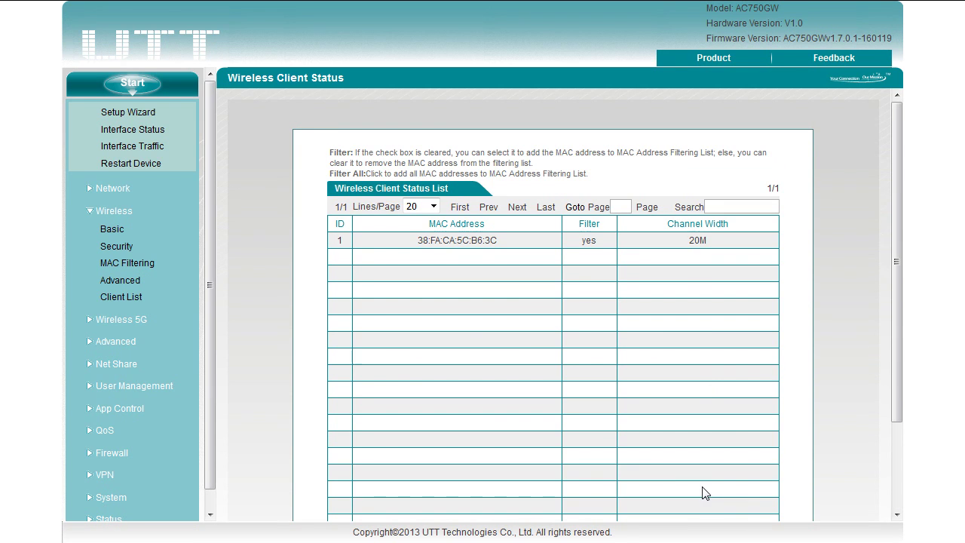
pyautogui.click(135, 265)
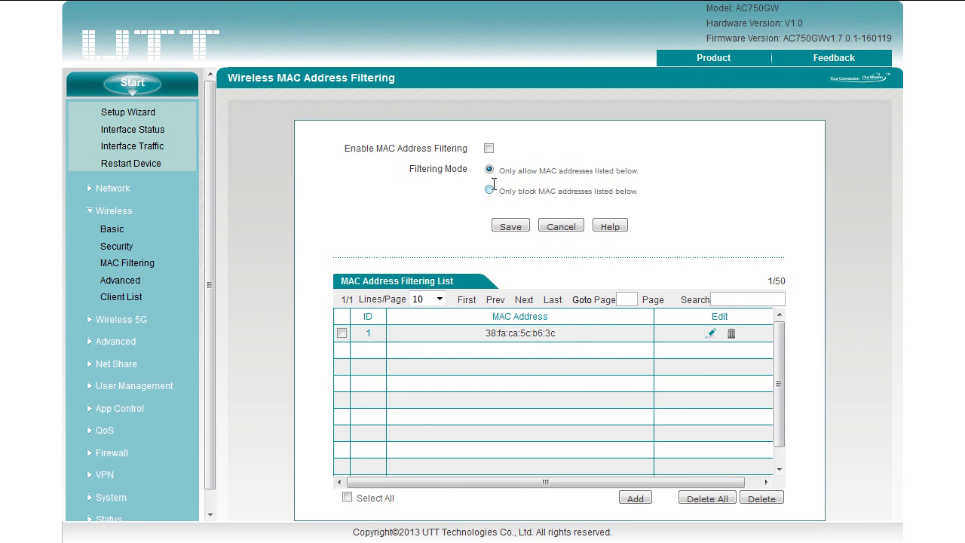
# Mark the row 1 client entry and set filtering to block only the listed MAC addresses.
pyautogui.click(341, 332)
pyautogui.click(491, 192)
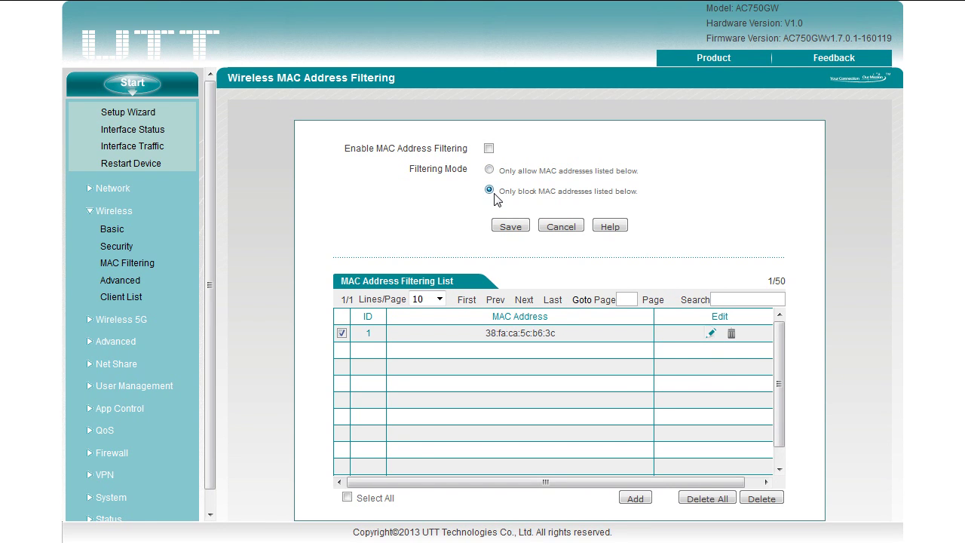